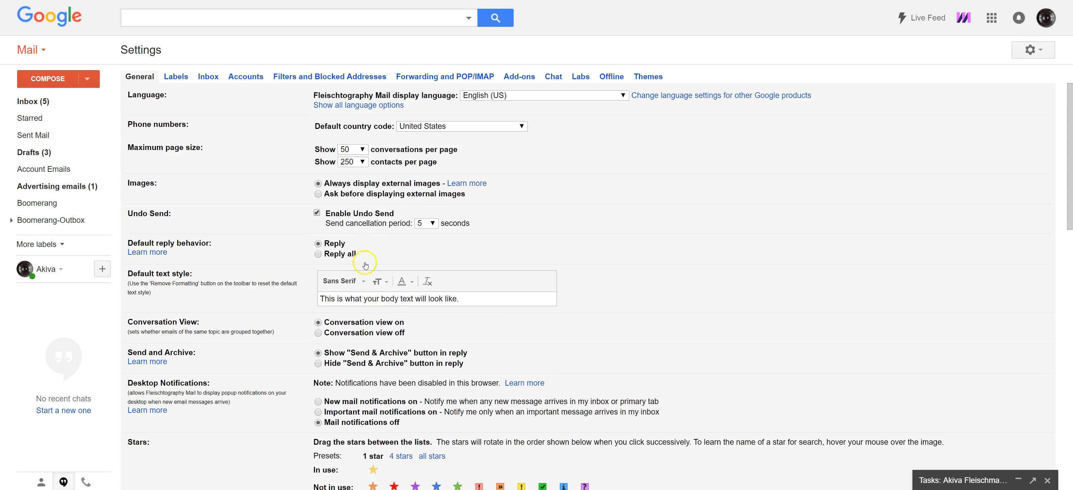
Review the General mail settings, including the keyboard shortcuts option, and leave them without saving changes
scroll(365, 286, down, 5)
scroll(366, 286, down, 8)
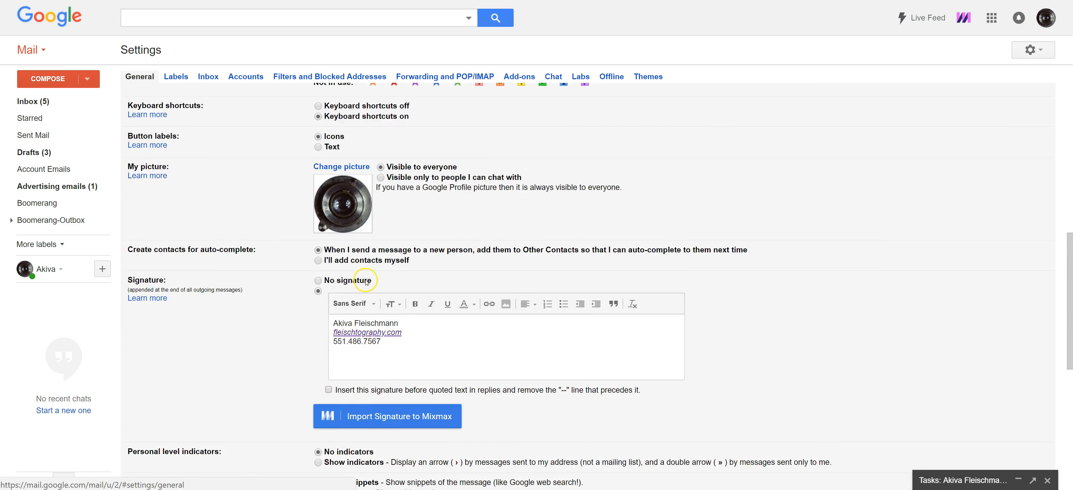
scroll(364, 282, up, 4)
scroll(364, 282, up, 6)
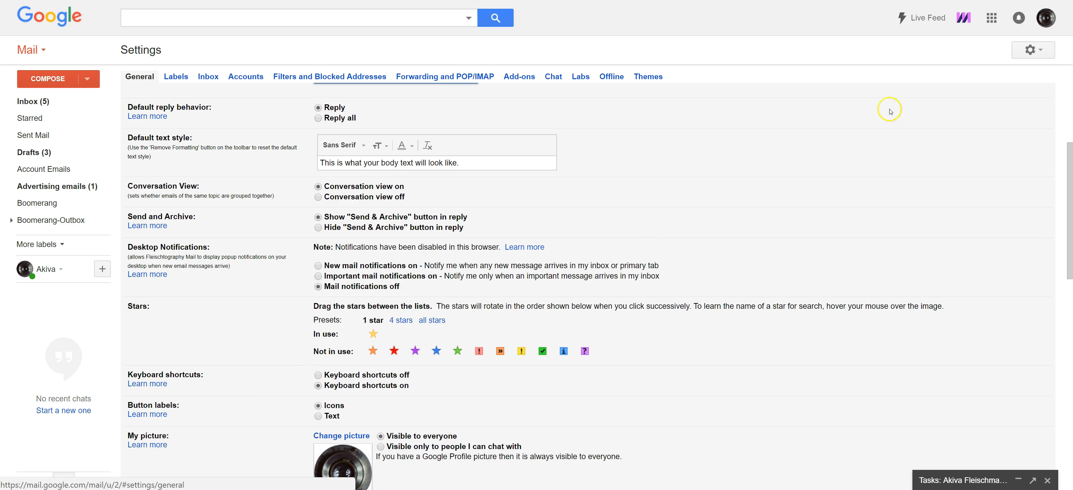
scroll(378, 346, down, 15)
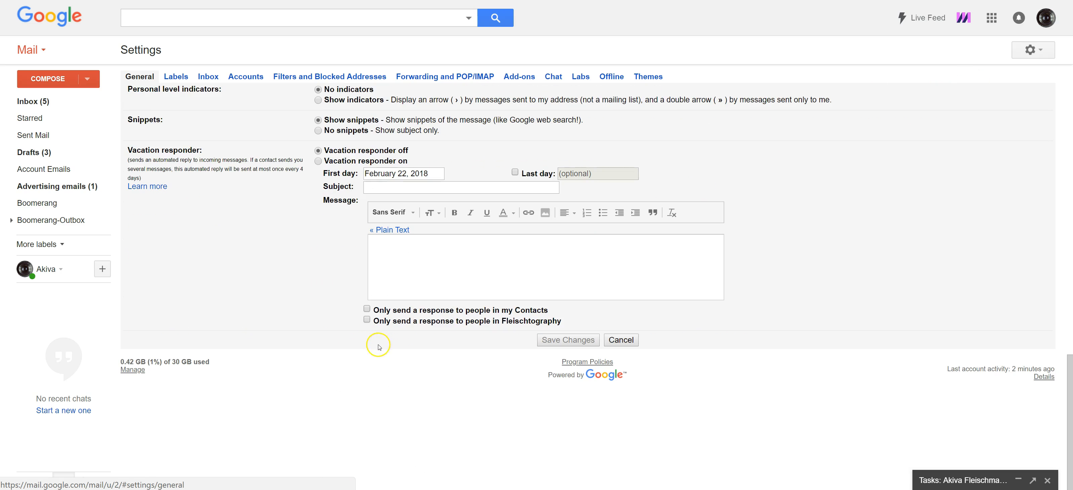
click(621, 341)
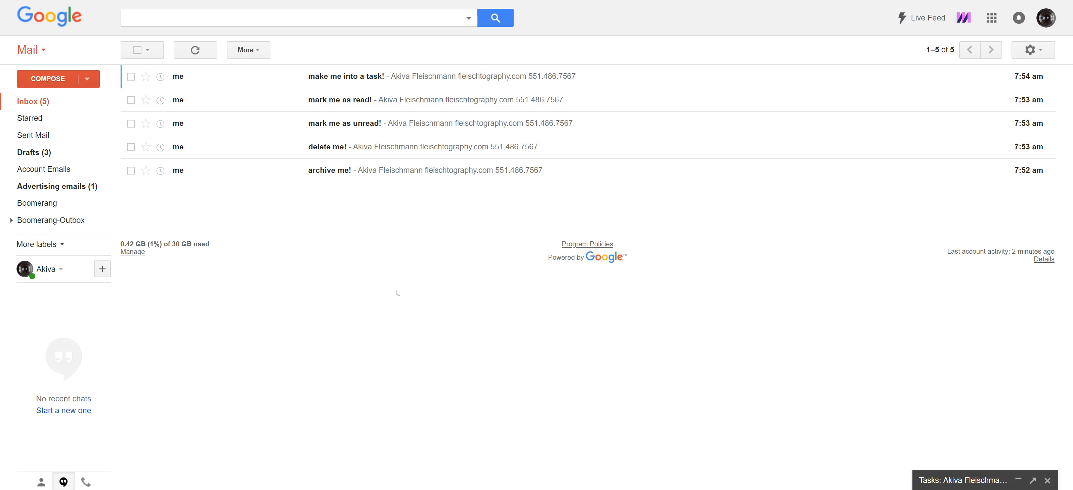
Move the conversation focus down and up through the inbox list without opening any message
click(393, 275)
key(j)
key(j)
key(j)
key(j)
key(k)
key(k)
key(k)
key(j)
key(j)
key(k)
key(k)
key(k)
Select and deselect several different conversations while moving through the inbox list
key(x)
key(j)
key(j)
key(x)
key(j)
key(j)
key(x)
key(k)
key(k)
key(x)
key(k)
key(k)
key(x)
key(j)
key(x)
key(j)
key(j)
key(x)
key(k)
key(k)
key(x)
key(j)
key(j)
key(x)
Archive the "archive me!" conversation from the inbox list, and undo the archiving
key(k)
key(k)
key(k)
key(j)
key(j)
key(j)
key(j)
key(x)
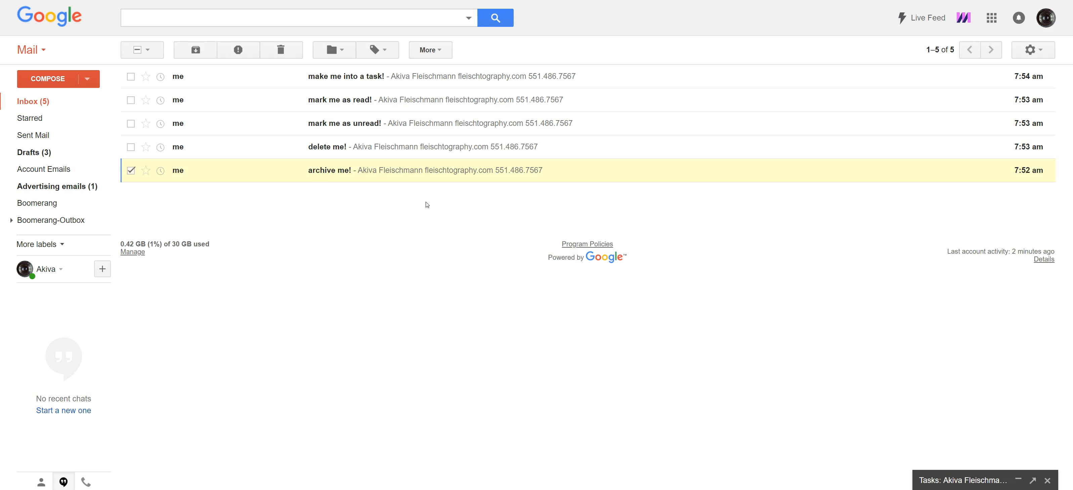
key(e)
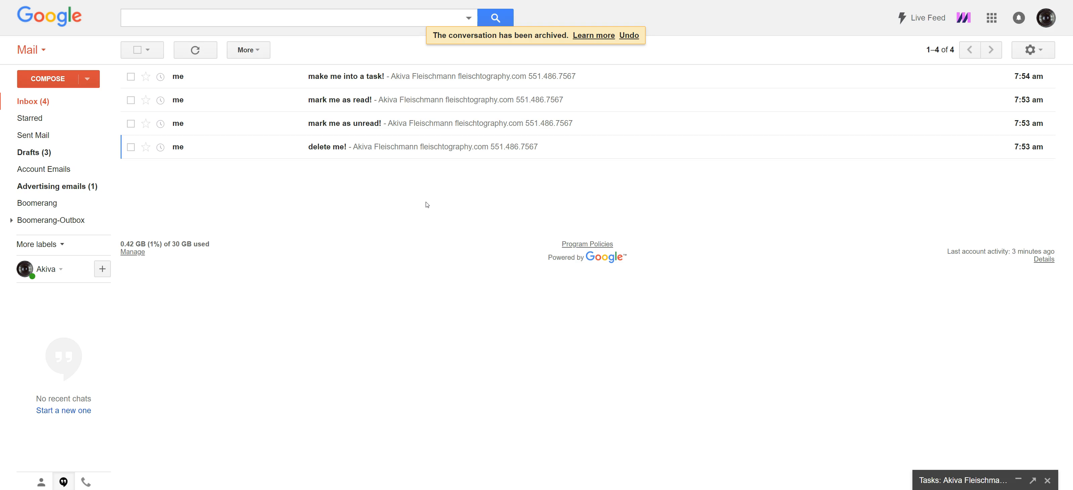
click(628, 35)
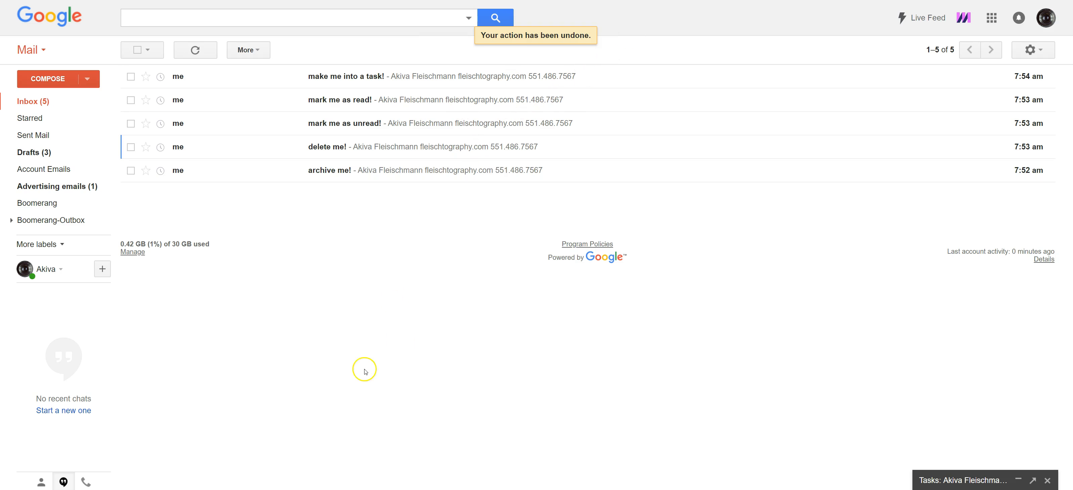
Open the "archive me!" conversation and archive it from the open message
key(j)
key(o)
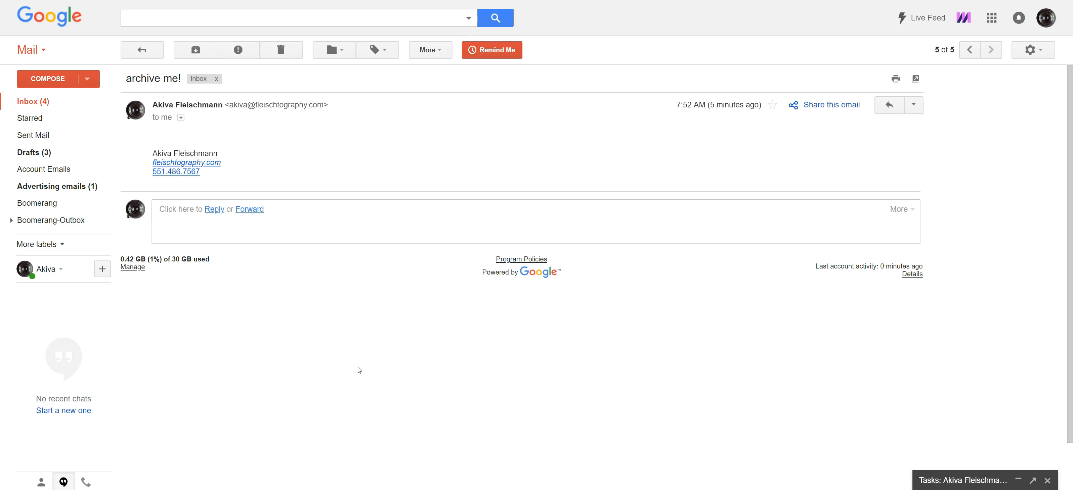
key(e)
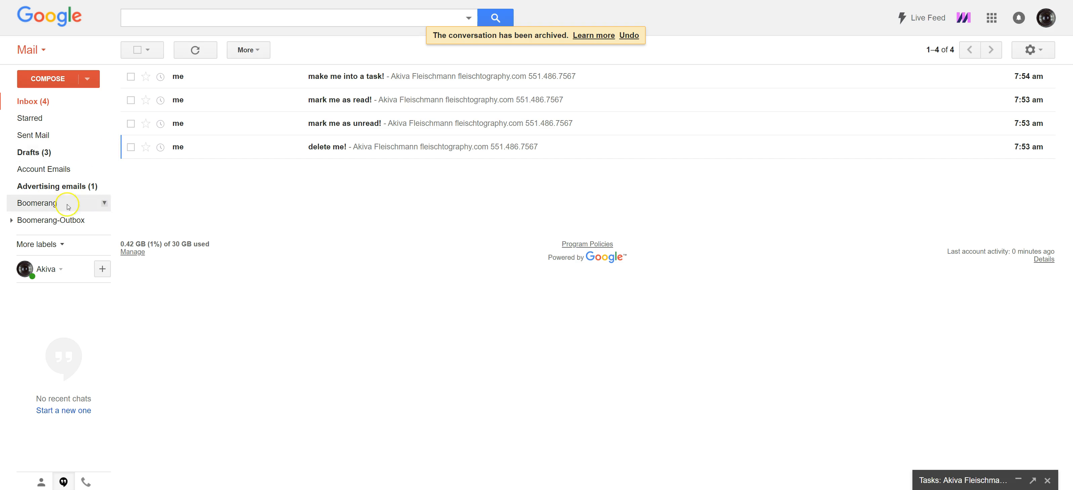
Expand the full label list to see where All Mail is, and collapse it again
click(40, 248)
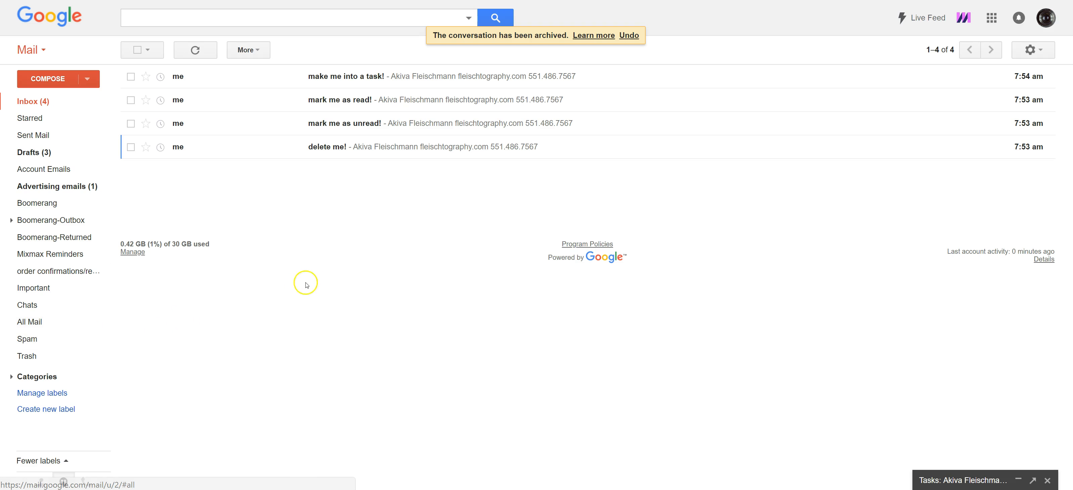
click(72, 457)
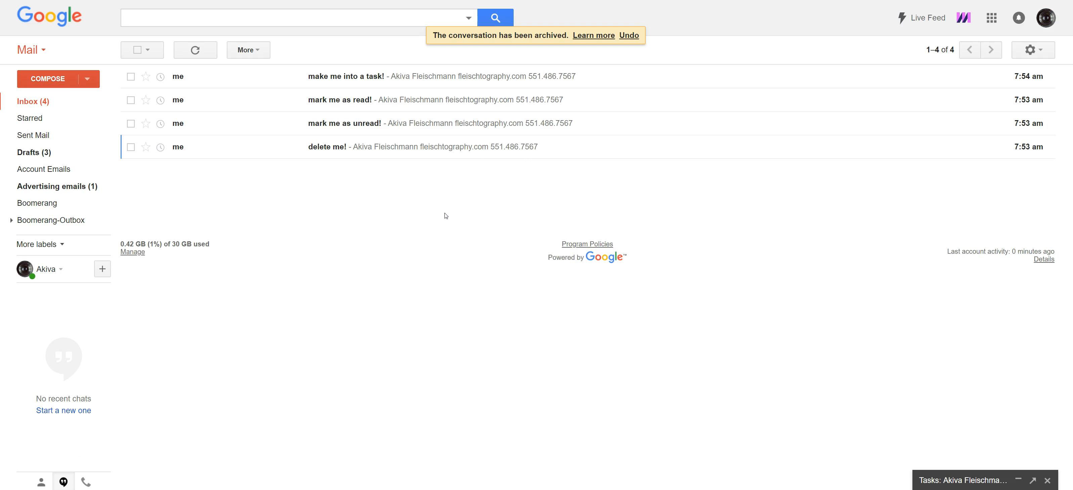
Open the "delete me!" conversation and move it to the Trash
key(k)
key(k)
key(j)
key(k)
key(j)
key(j)
key(o)
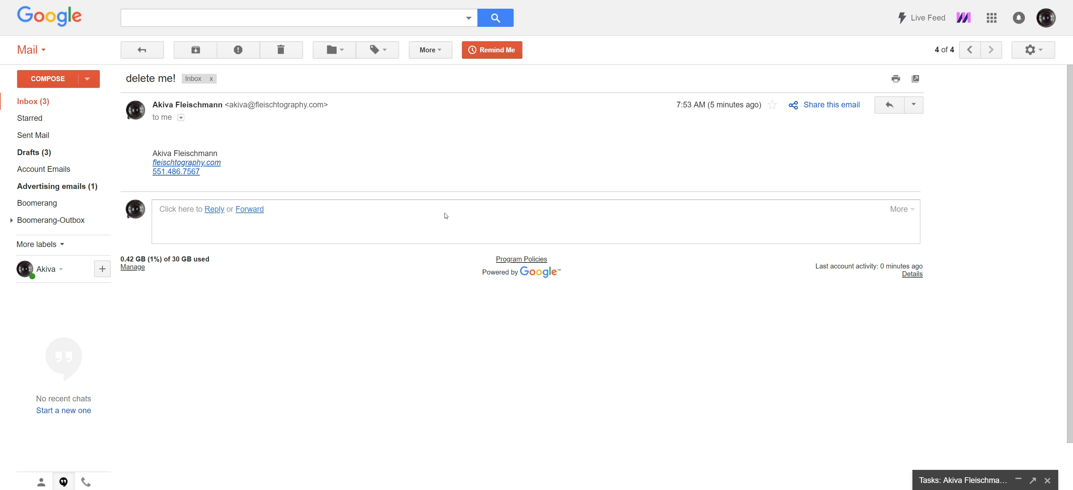
key(numbersign)
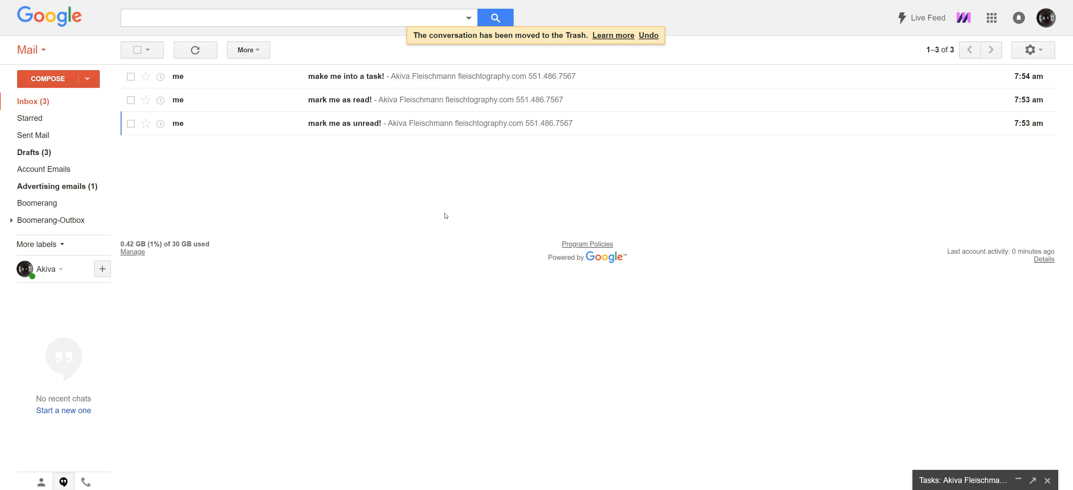
Open the "make me into a task!" conversation, browse through the adjacent messages and back, and return to the inbox
key(k)
key(k)
key(j)
key(k)
key(o)
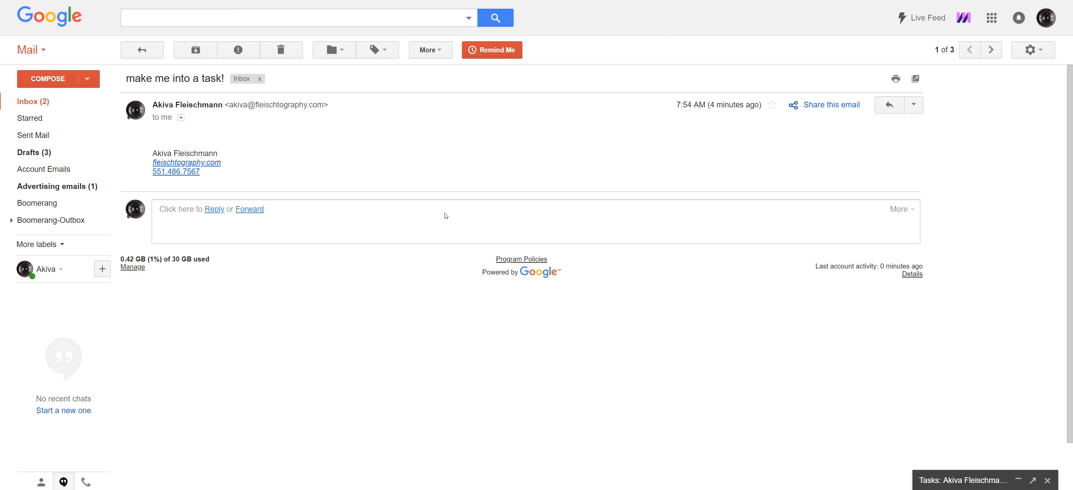
key(j)
key(j)
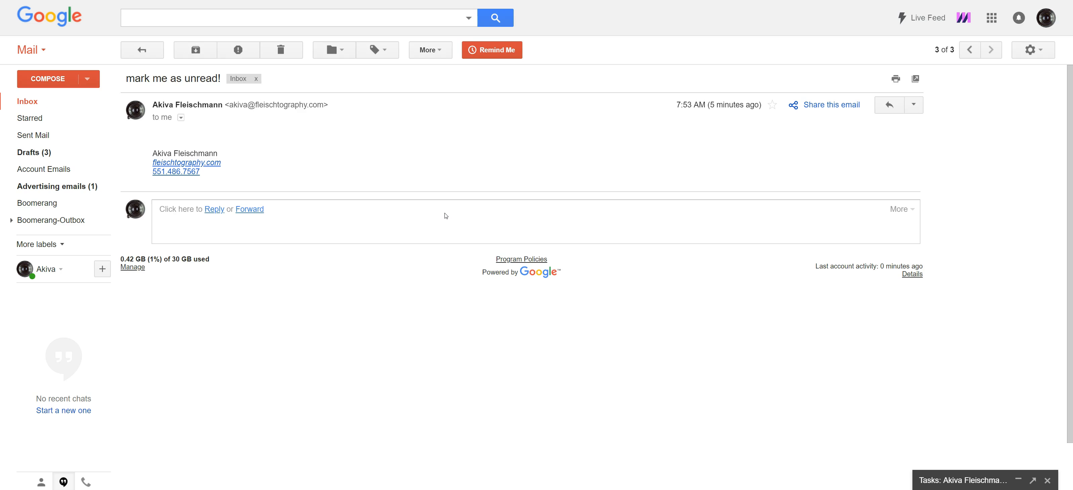
key(k)
key(k)
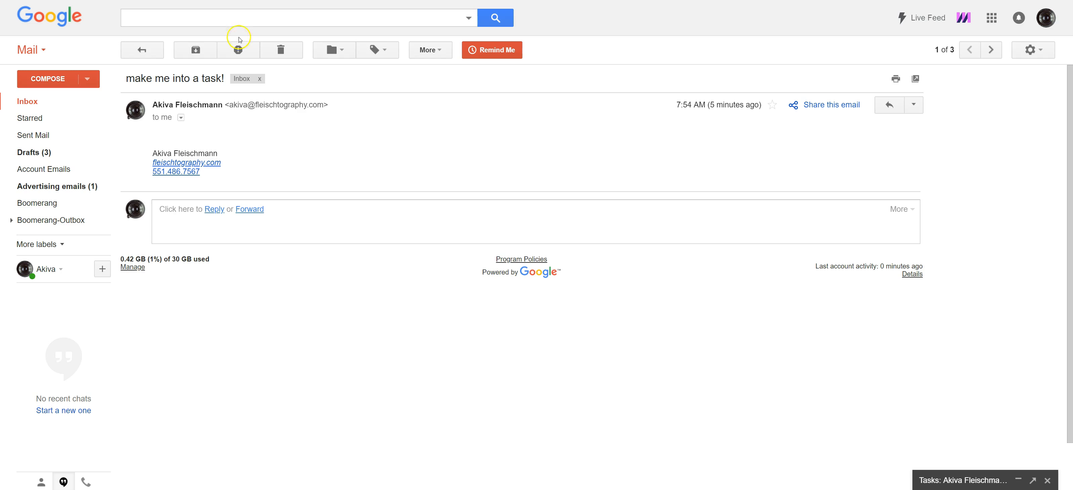
click(142, 48)
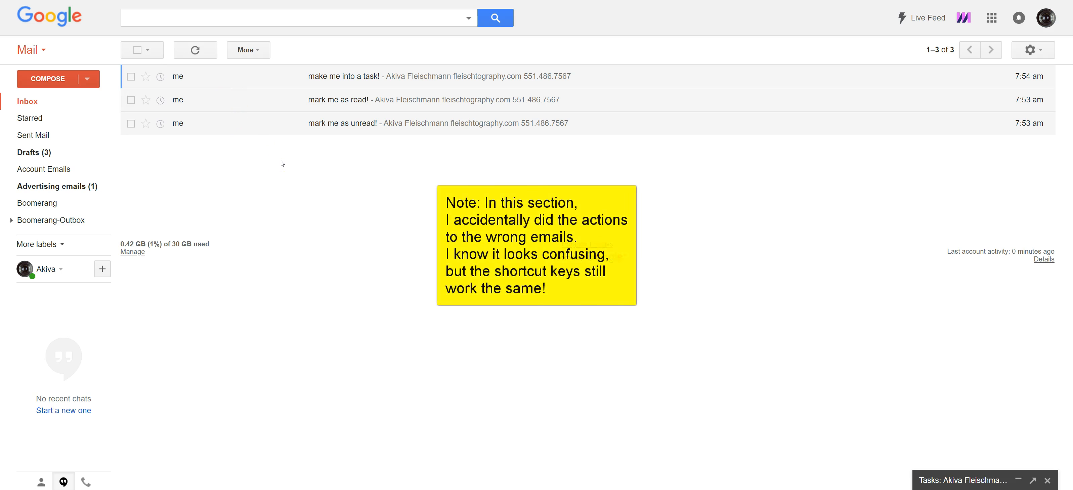
Select the "mark me as read!" conversation in the inbox list and mark it as unread
key(j)
key(x)
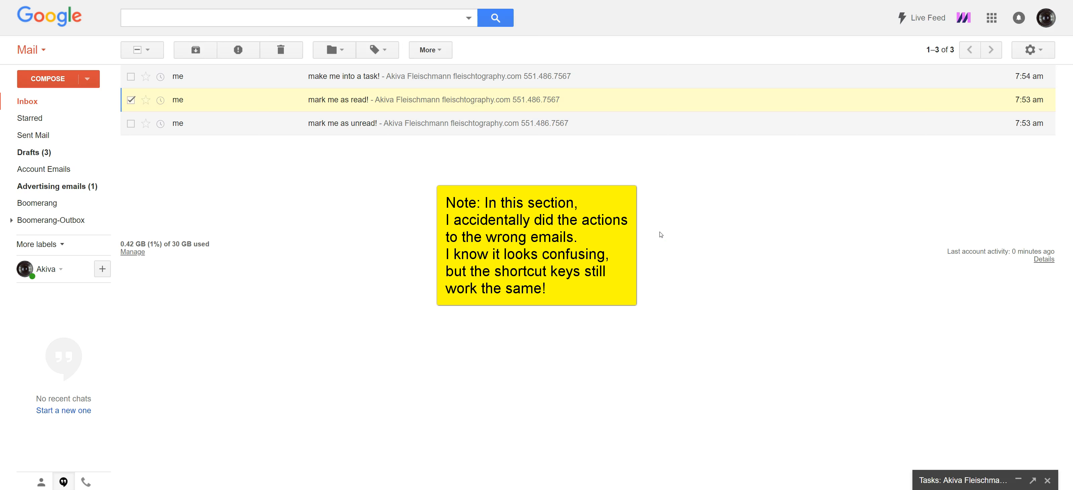
key(shift+u)
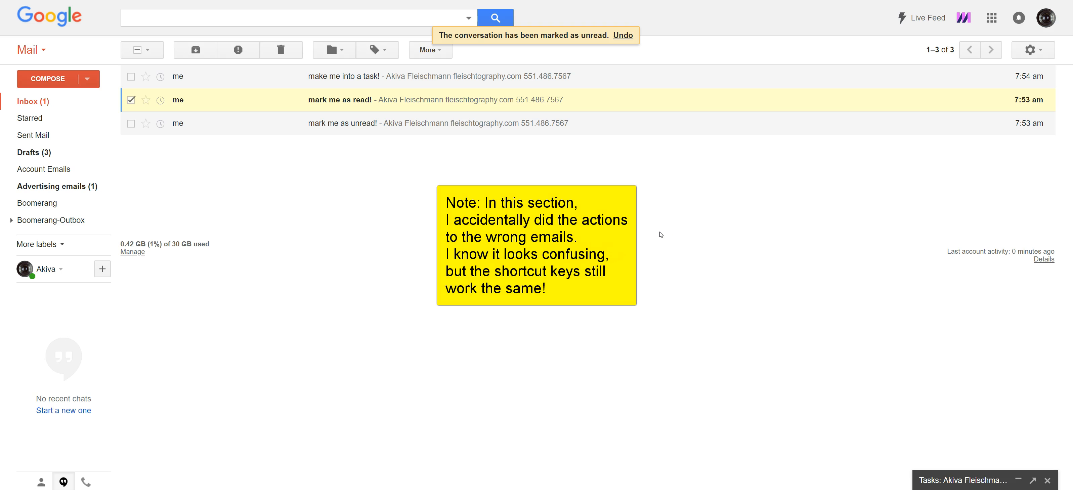
Mark the "mark me as unread!" conversation as unread too, and mark it alone as read again
key(j)
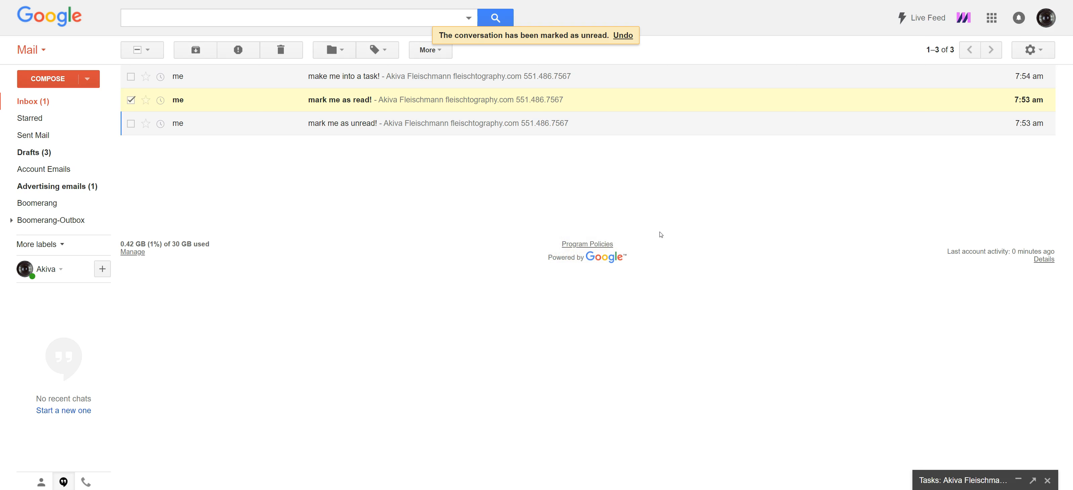
key(shift+u)
key(k)
key(x)
key(j)
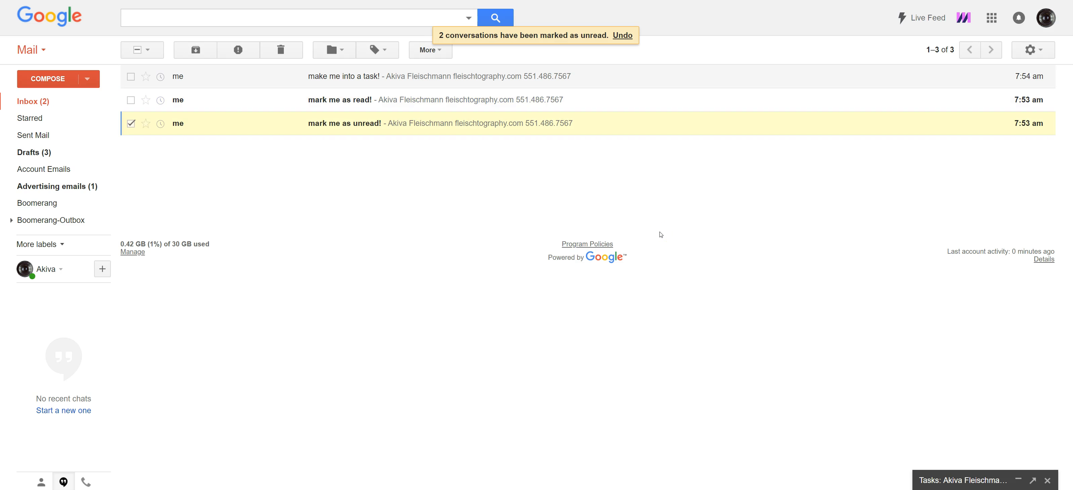
key(shift+i)
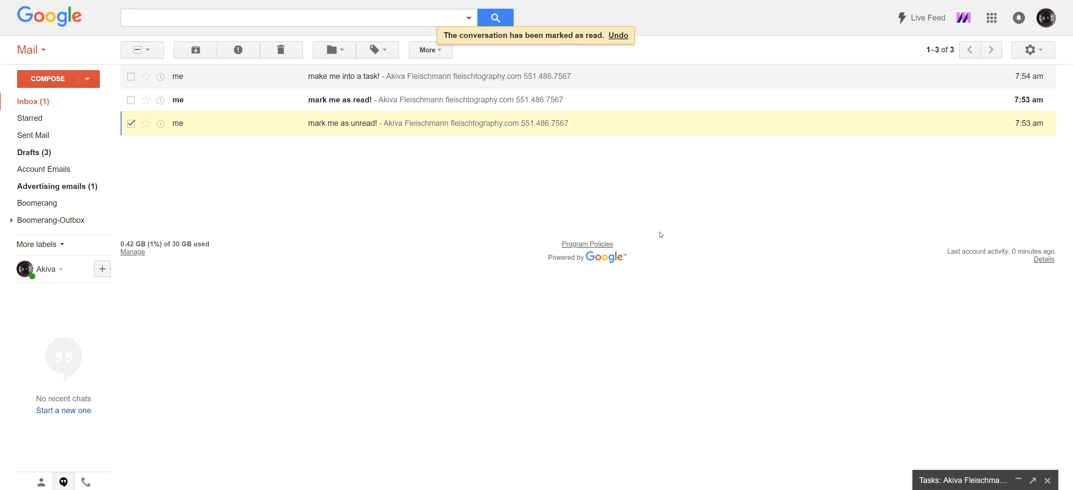
Open the "mark me as unread!" conversation, mark it as unread, and deselect it in the list
key(o)
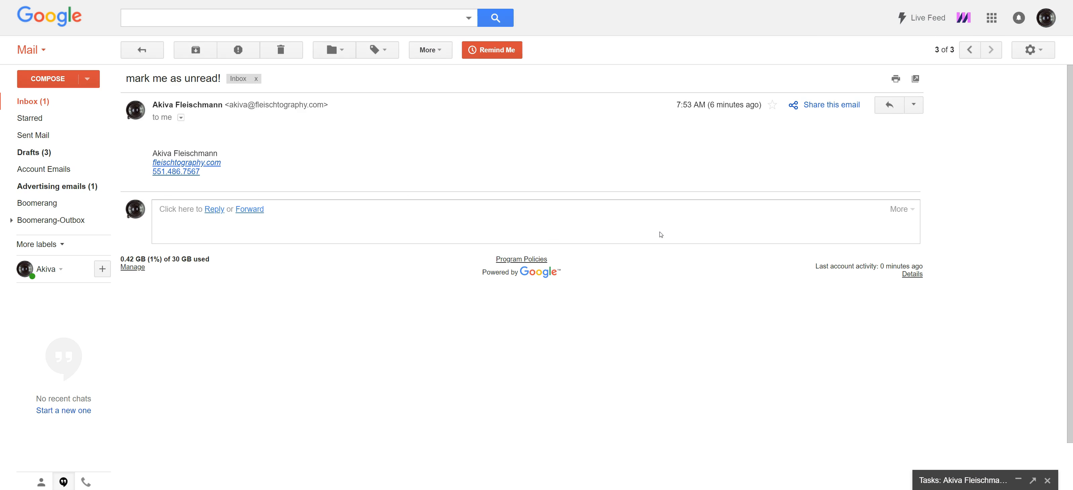
key(shift+u)
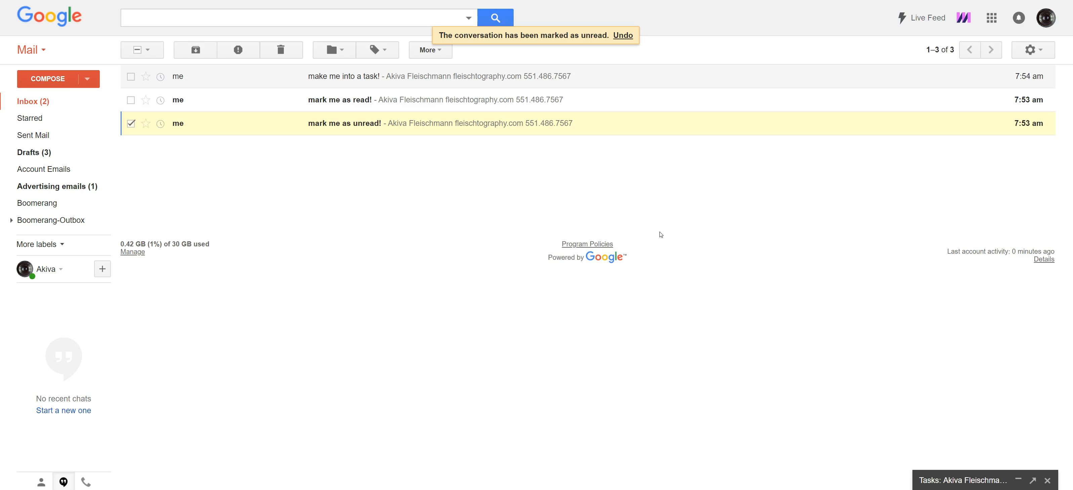
key(x)
Open the "mark me as read!" conversation to mark it as read, and archive it from the inbox list
key(k)
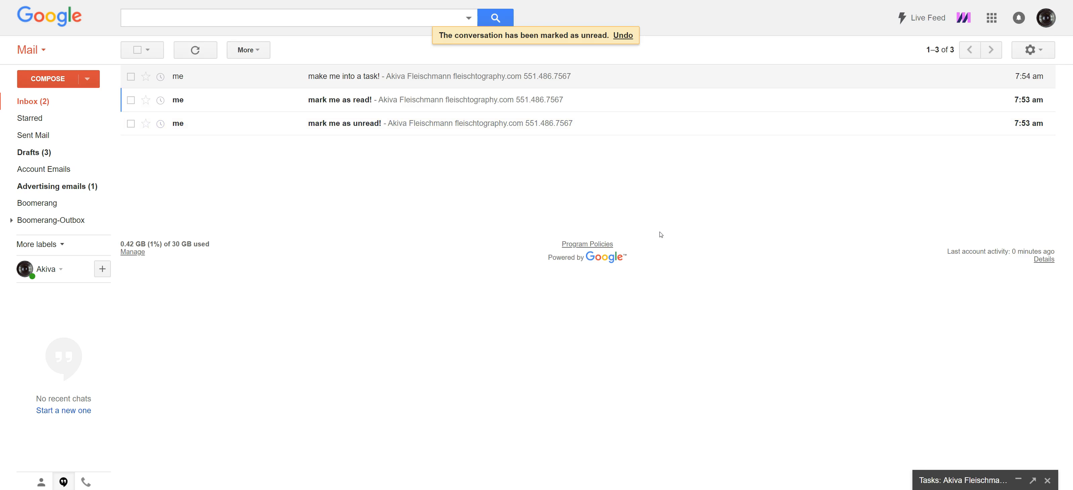
key(o)
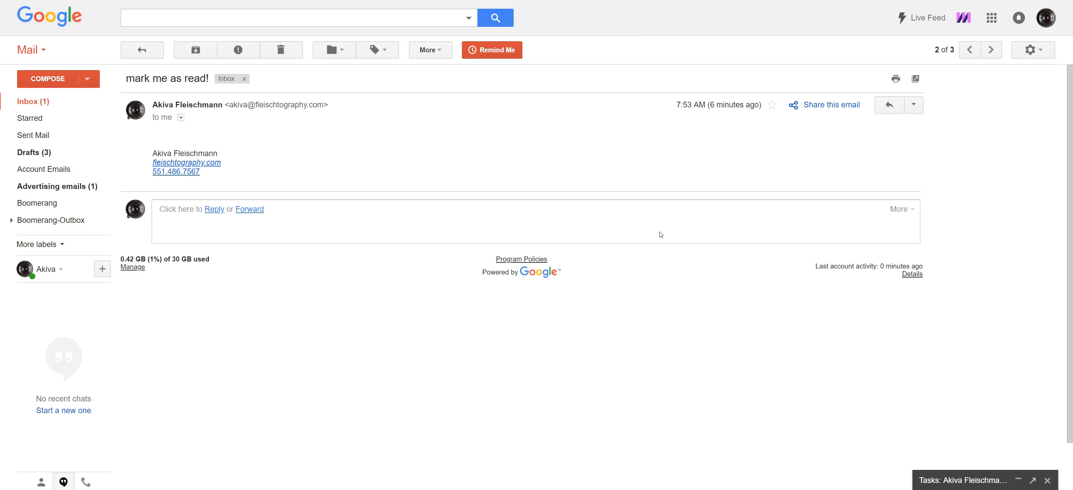
key(shift+i)
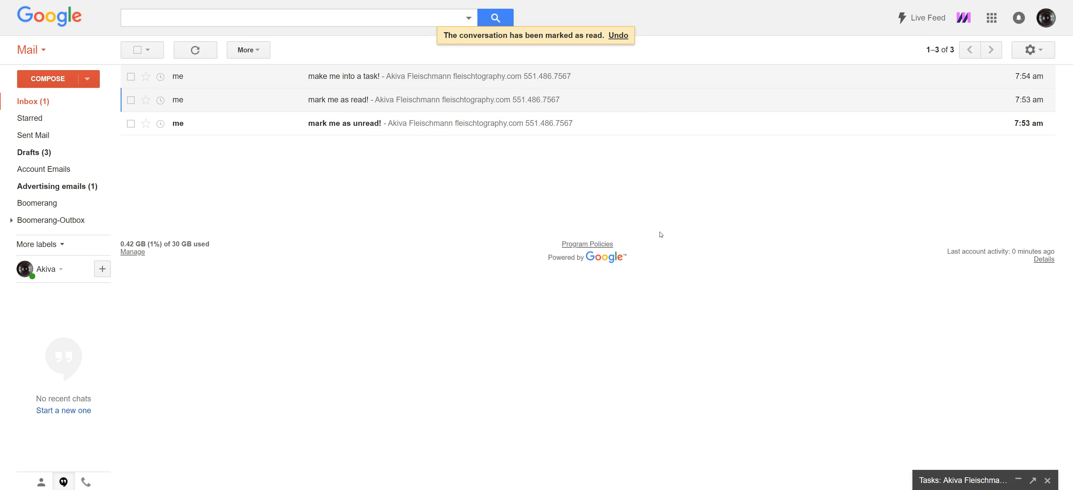
key(x)
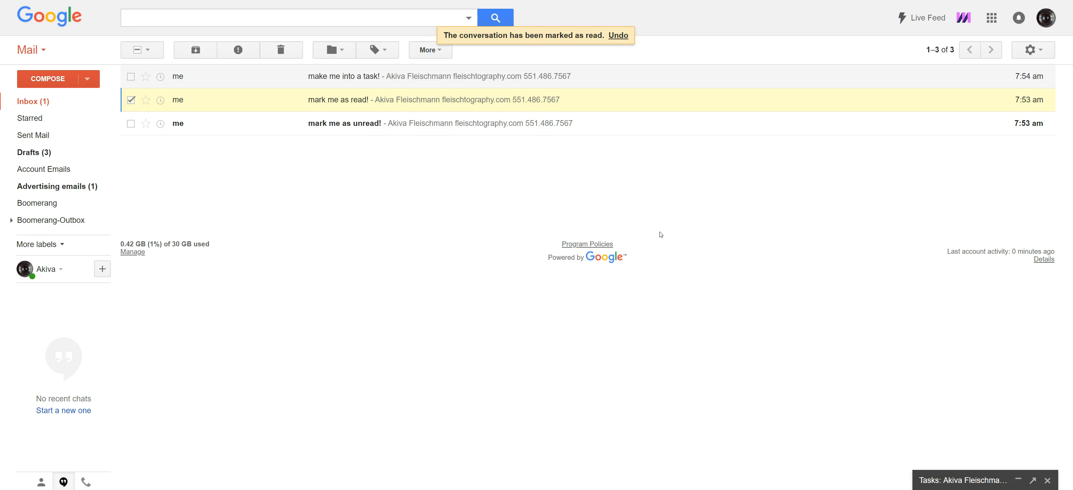
key(e)
Add the "make me into a task!" conversation to the task list and rename the task "task email"
key(k)
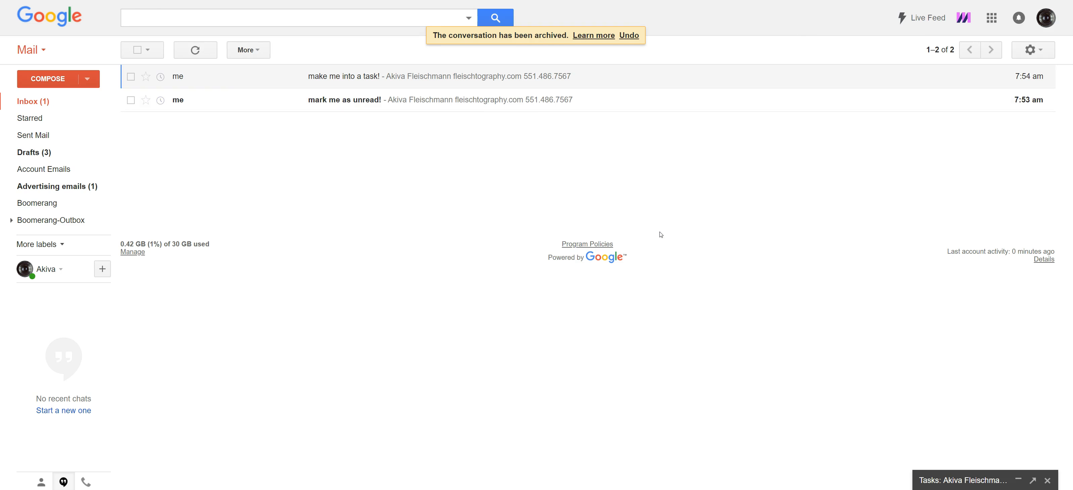
key(o)
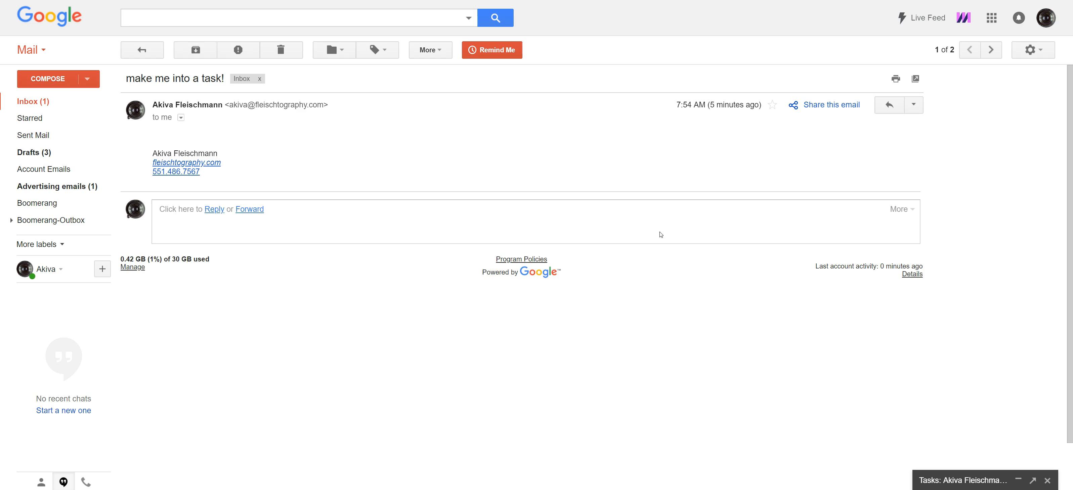
key(shift+t)
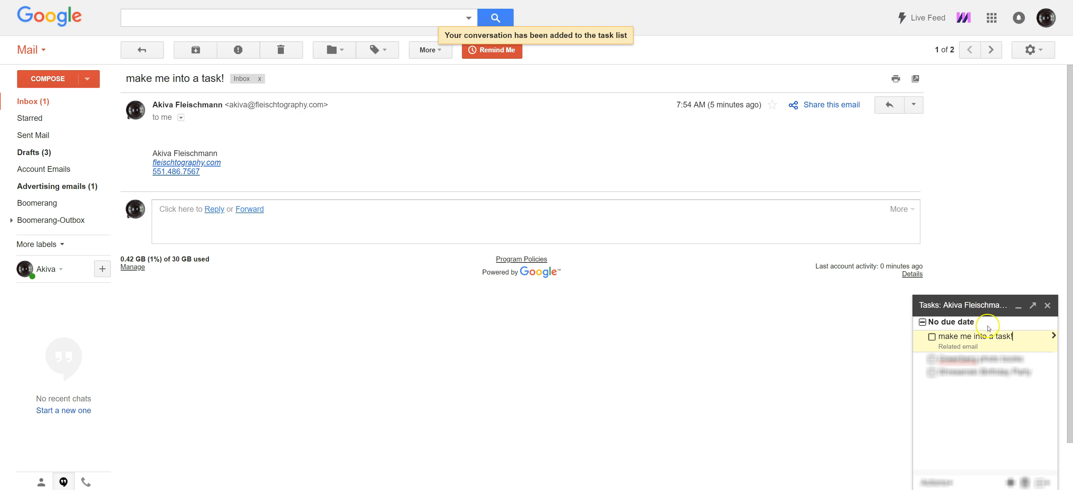
drag(1026, 337, 925, 332)
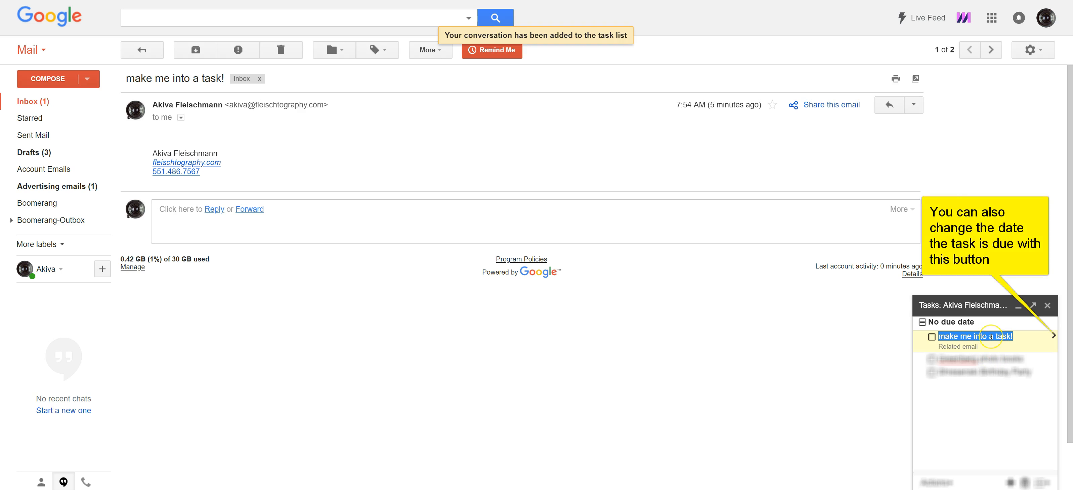
text(task email)
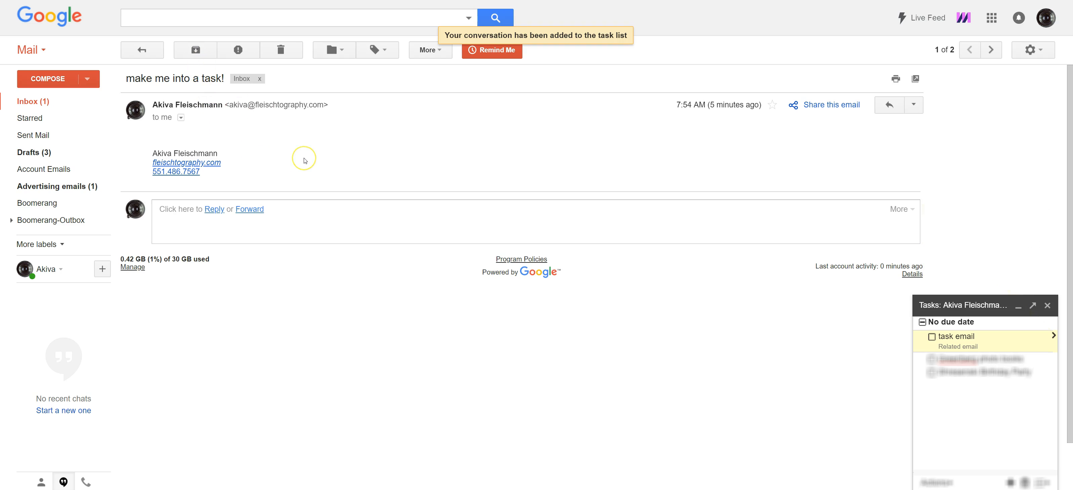
Archive the "make me into a task!" conversation, and reopen it from the related email of the "task email" task
text(e)
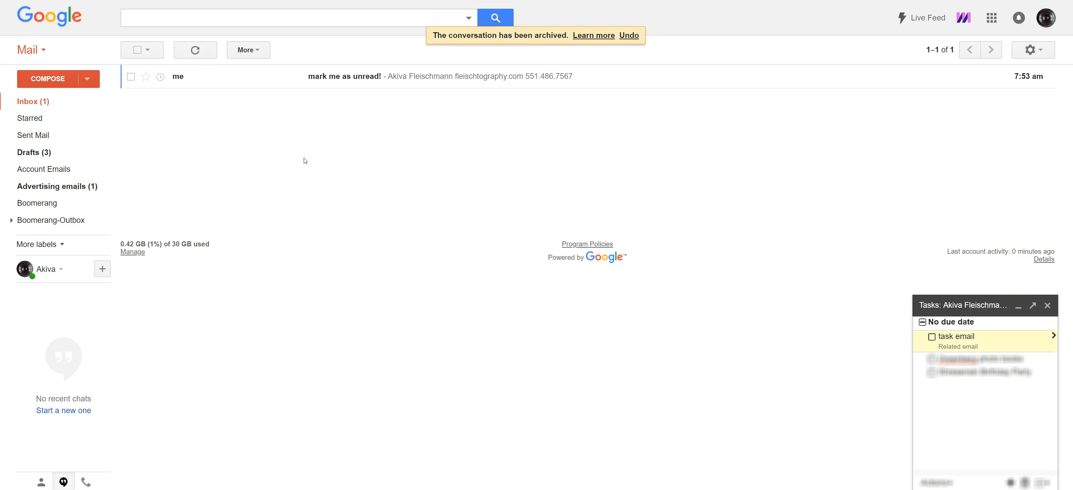
click(294, 160)
click(968, 348)
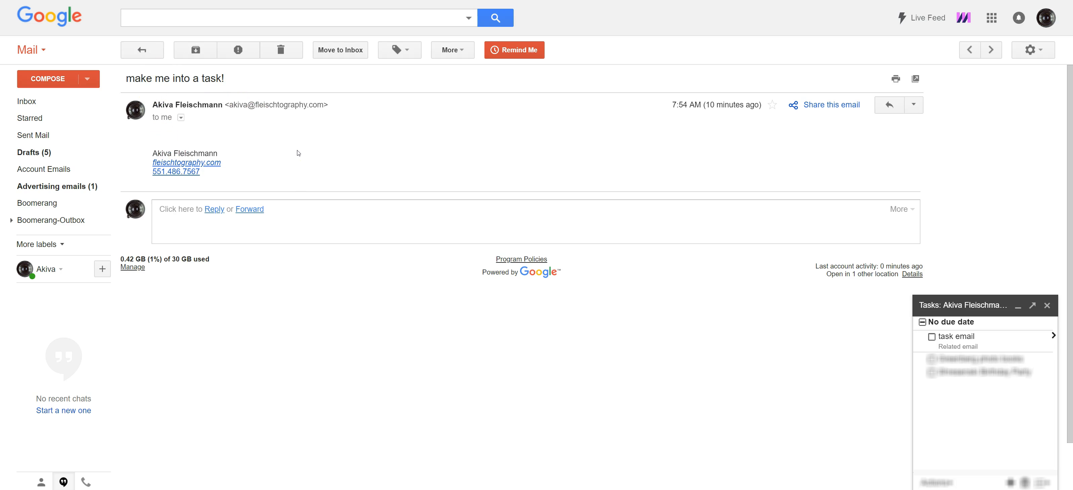
Label the open "make me into a task!" conversation as "Advertising emails", and remove that label again
key(l)
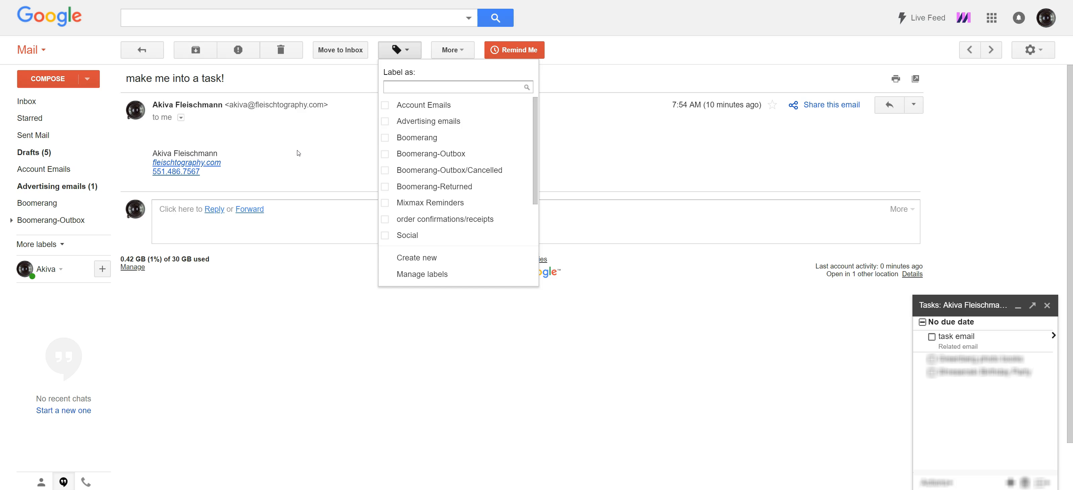
text(advert)
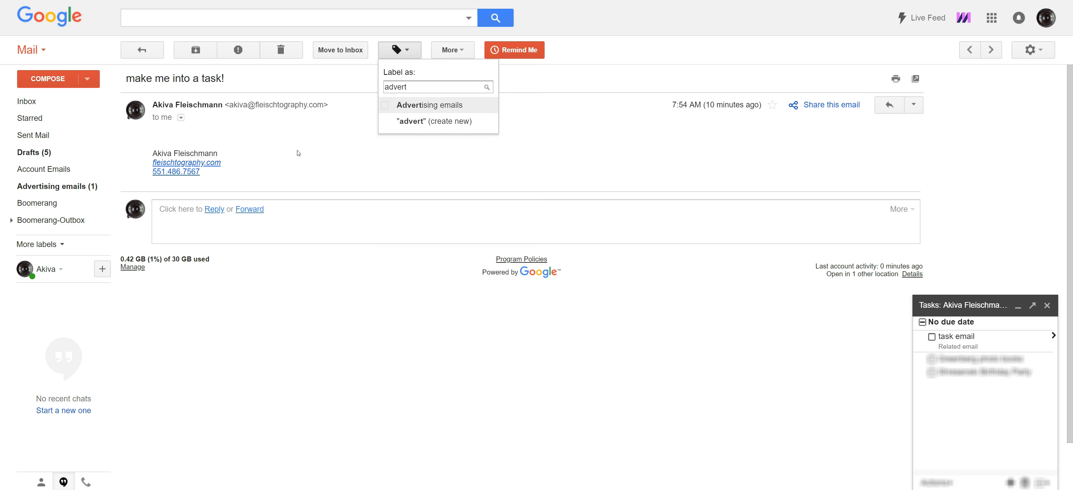
key(Return)
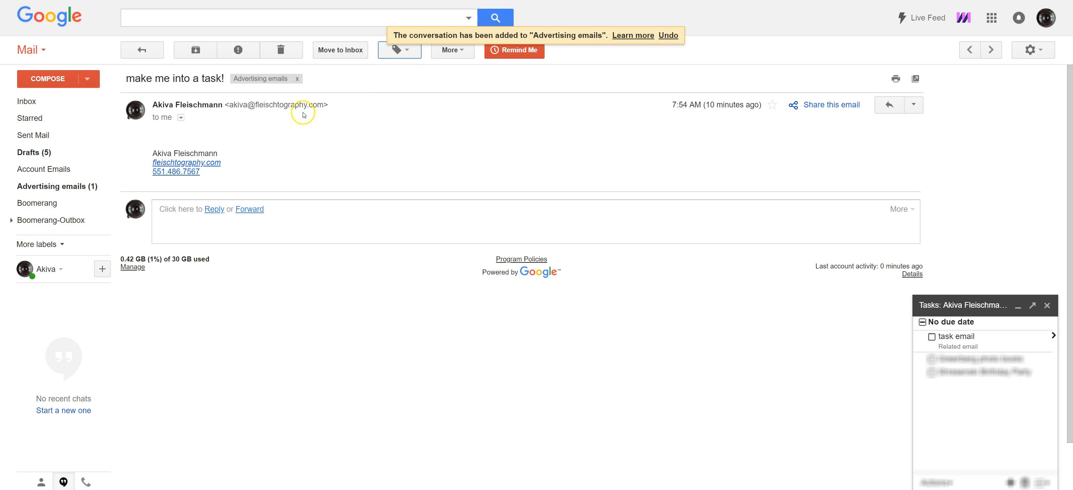
click(297, 79)
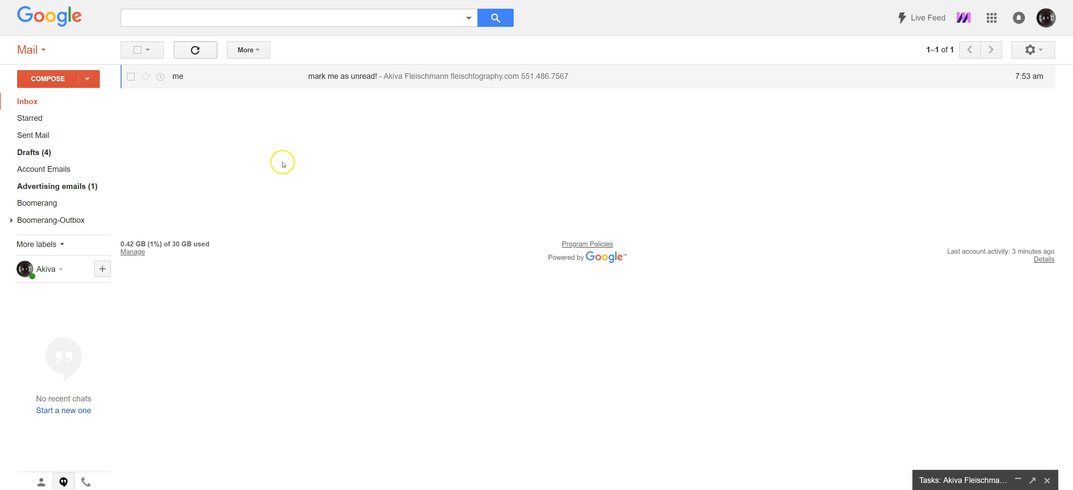
Compose and send a message to your own address with the subject "test" and the body "dlkfjhgdjlokfghdfgljhkdf"
key(c)
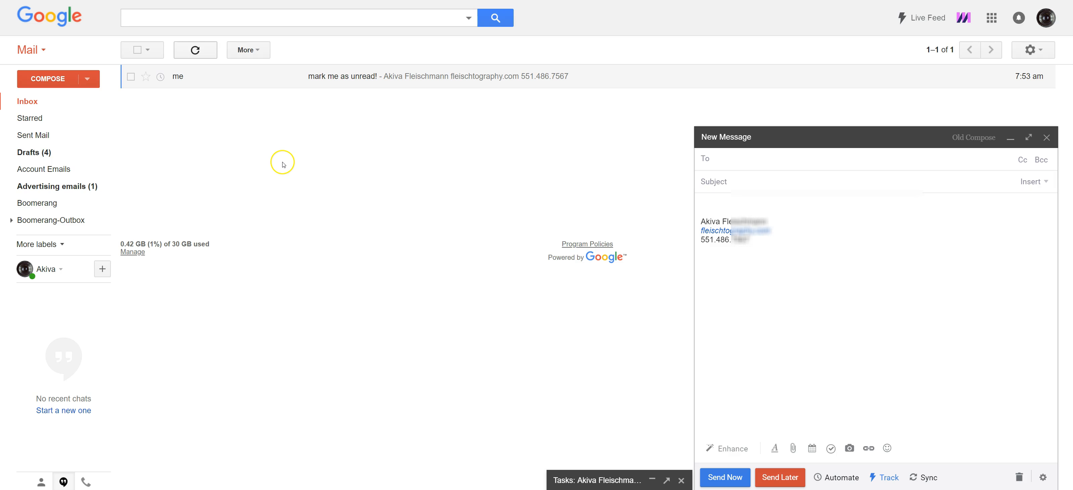
text(akiva)
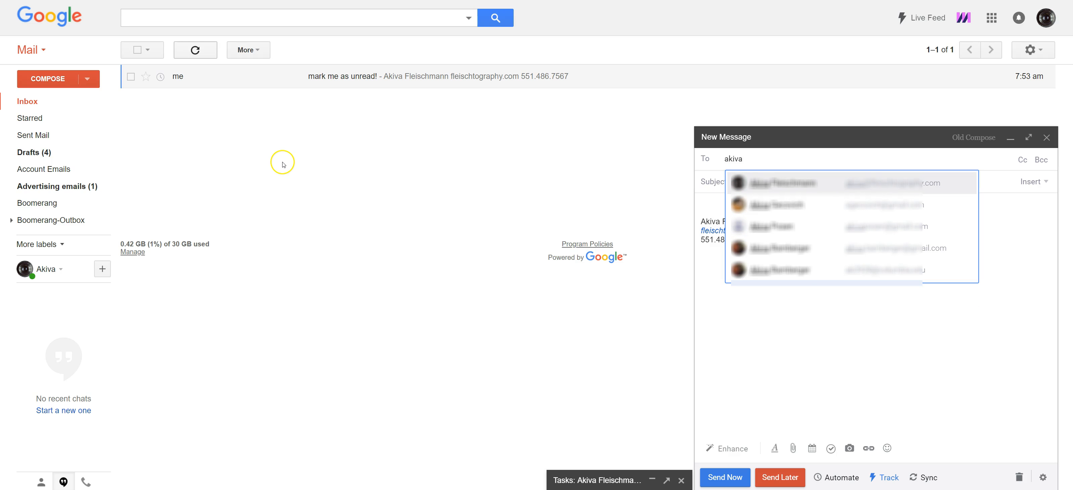
key(Tab)
text(test)
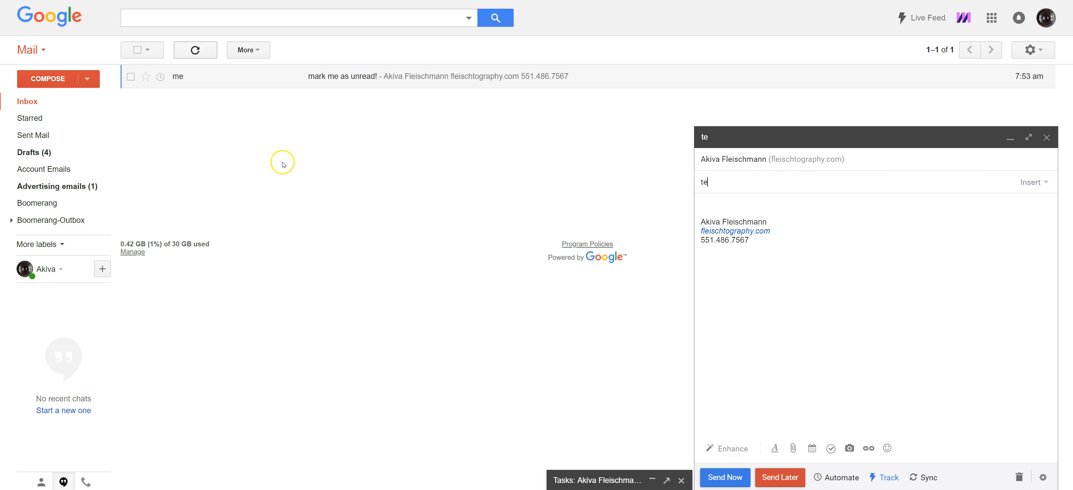
key(Tab)
text(dlkfjhgdjlokfghdfgljhkdf)
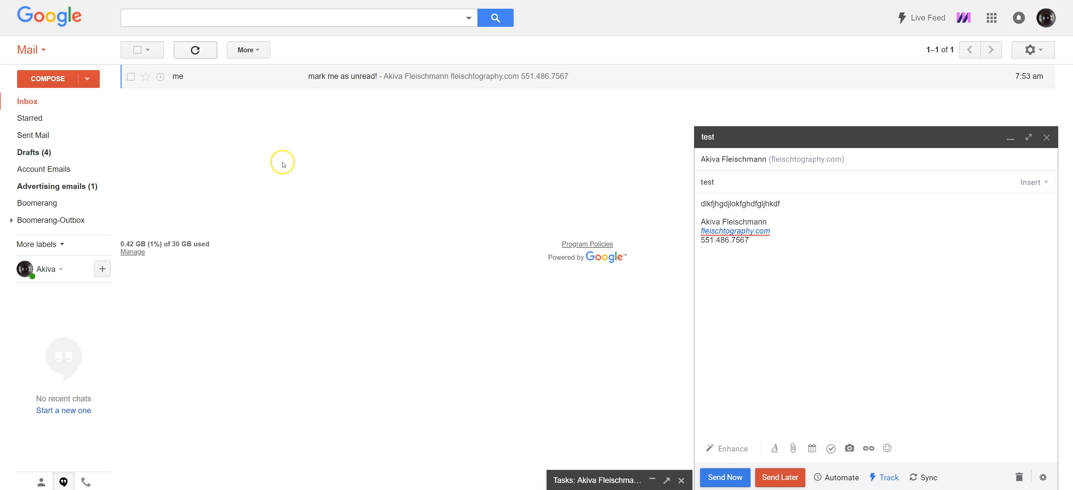
key(Tab)
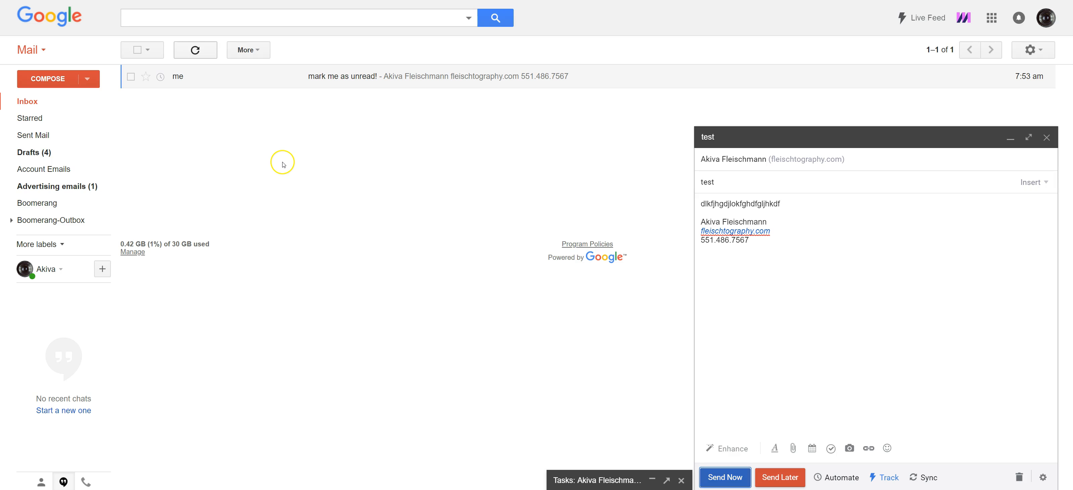
key(Return)
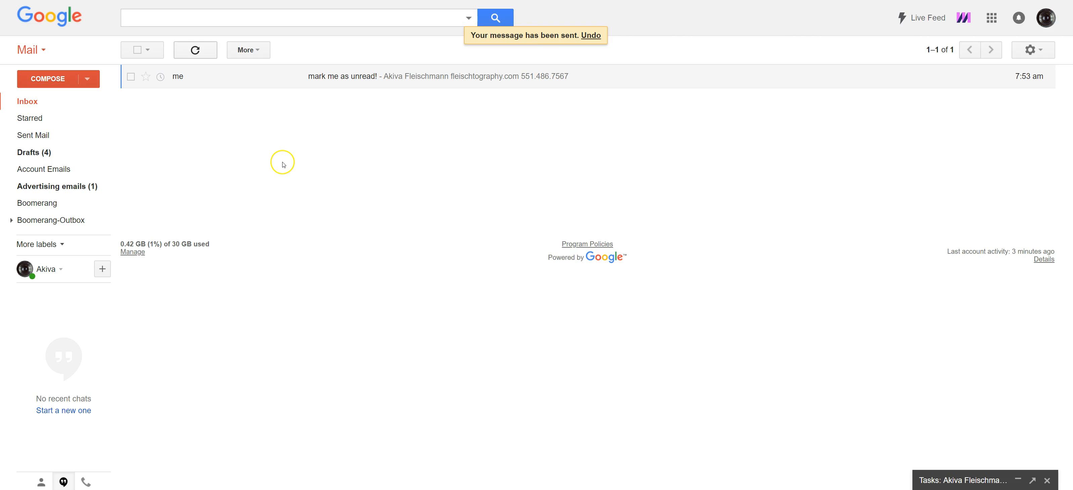
Open a blank new message and close it without writing anything
key(c)
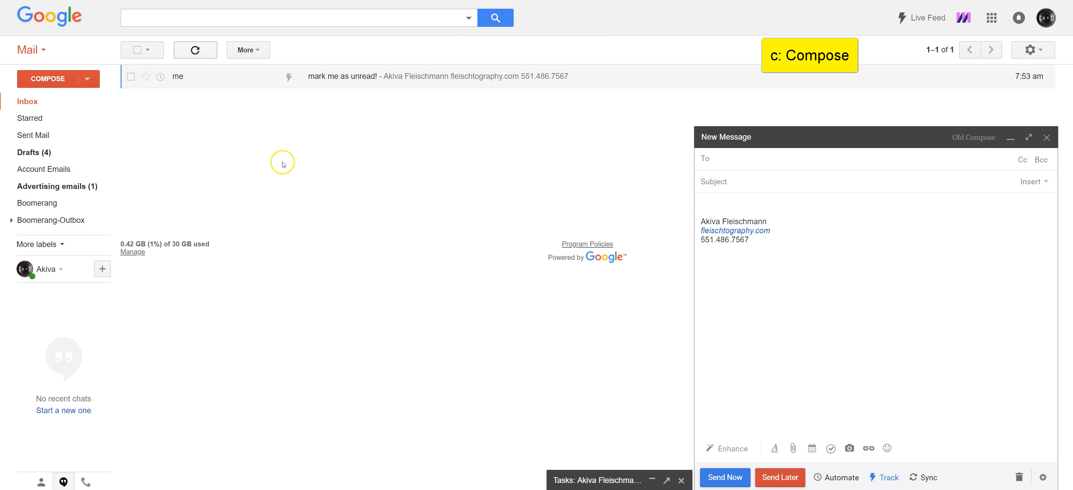
key(Escape)
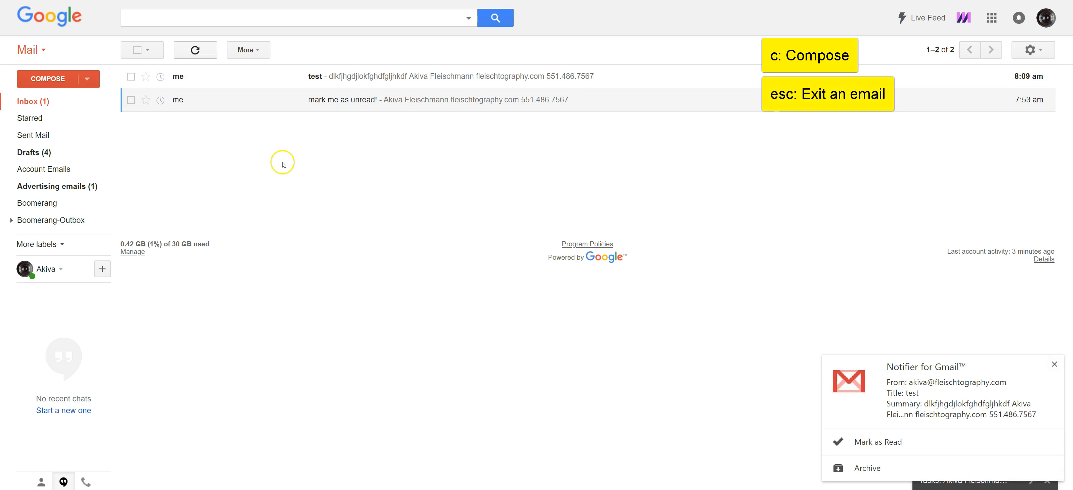
Move the list cursor back and forth between the "test" and "mark me as unread!" conversations in the inbox
key(k)
key(j)
key(k)
key(j)
key(k)
key(j)
key(k)
key(j)
key(k)
Toggle the selection of the two inbox conversations until only "mark me as unread!" is selected, and archive it
key(x)
key(x)
key(x)
key(j)
key(x)
key(k)
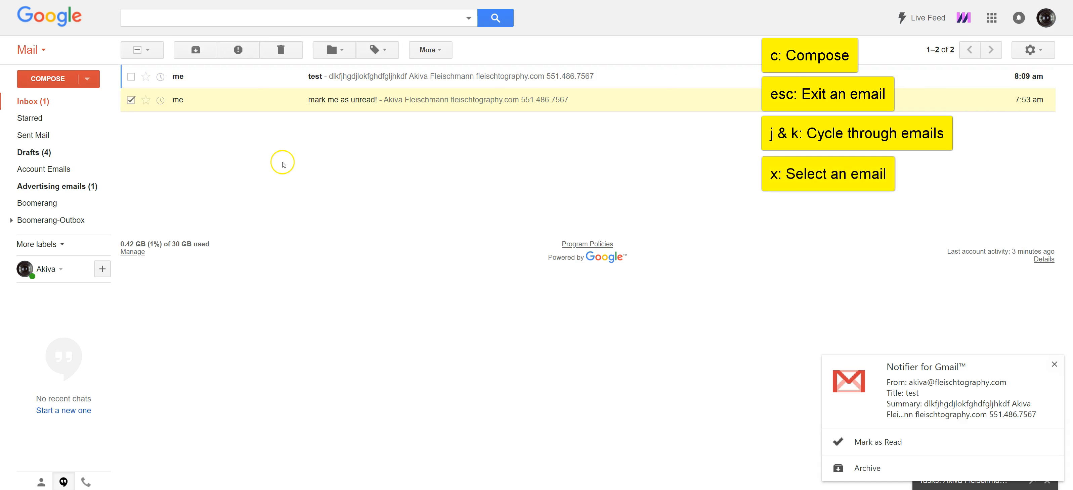
key(x)
key(j)
key(x)
key(x)
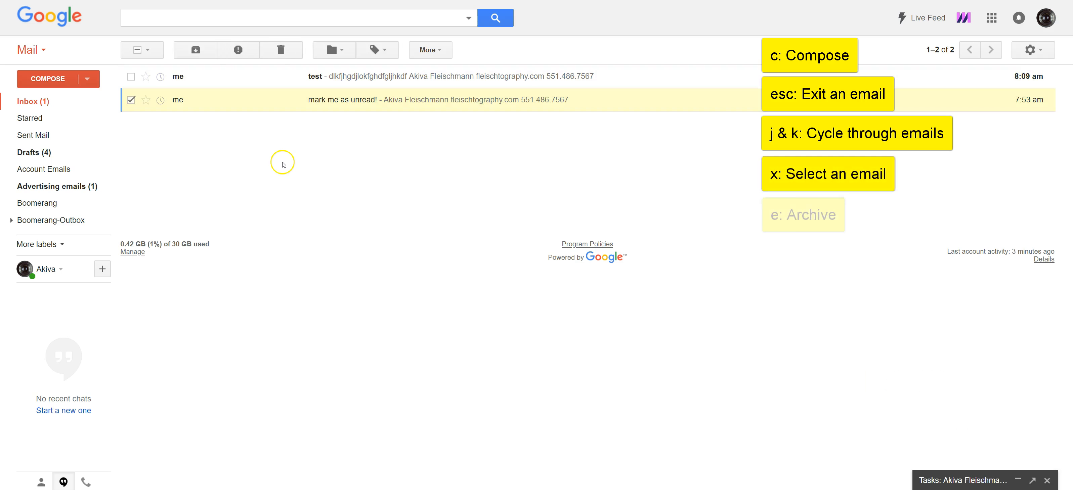
key(e)
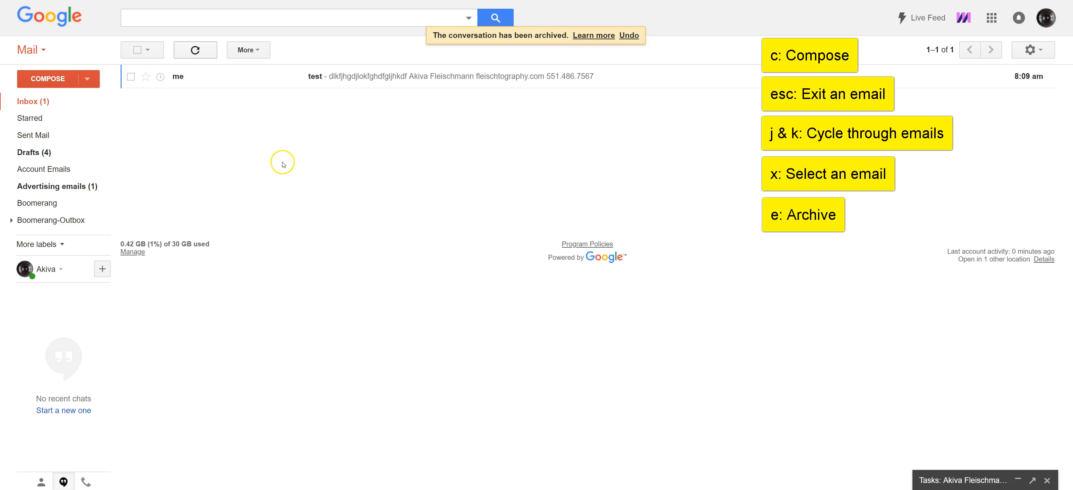
Select the "test" conversation in the inbox, mark it as read, and mark it as unread again
key(x)
key(shift+i)
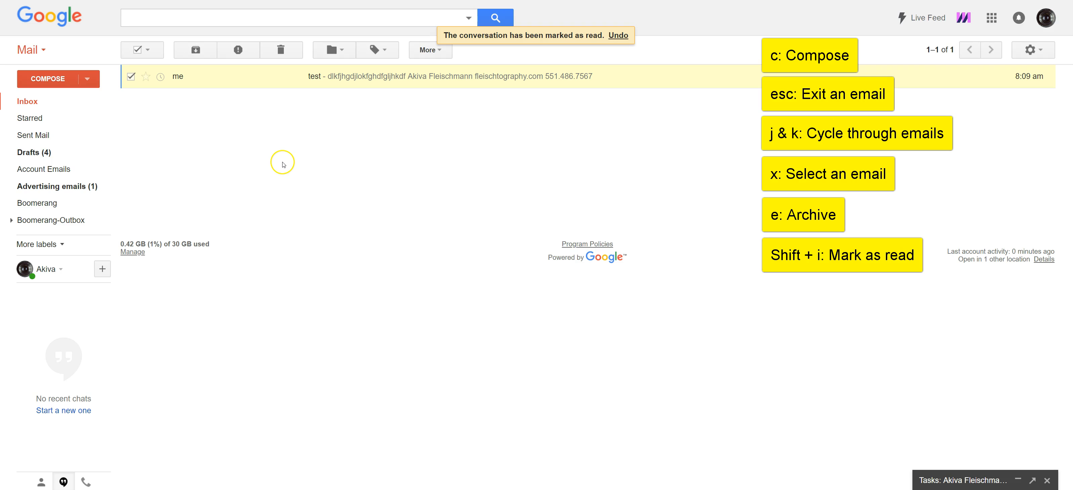
key(shift+u)
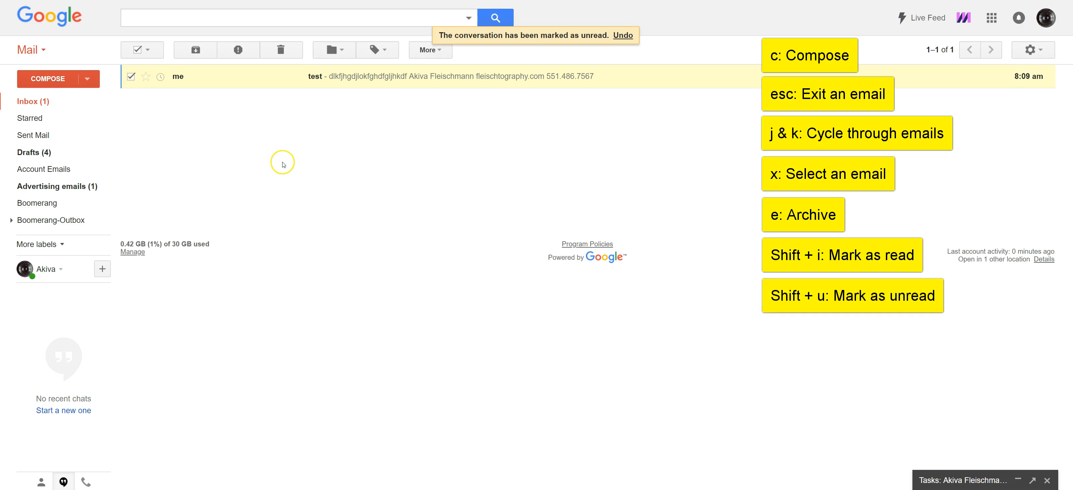
Open and close the label list for the selected "test" conversation without applying a label, and move the conversation to the Trash
key(l)
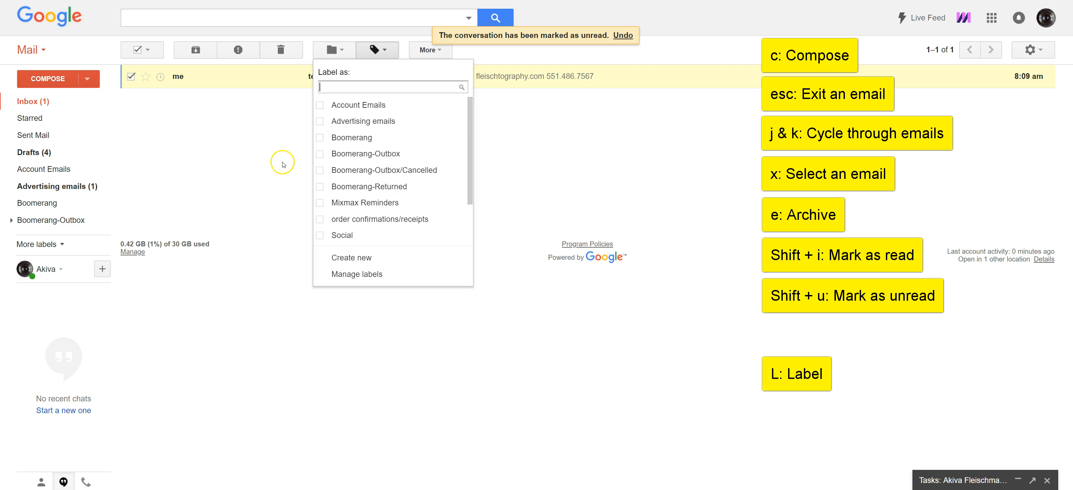
key(Escape)
key(l)
key(Escape)
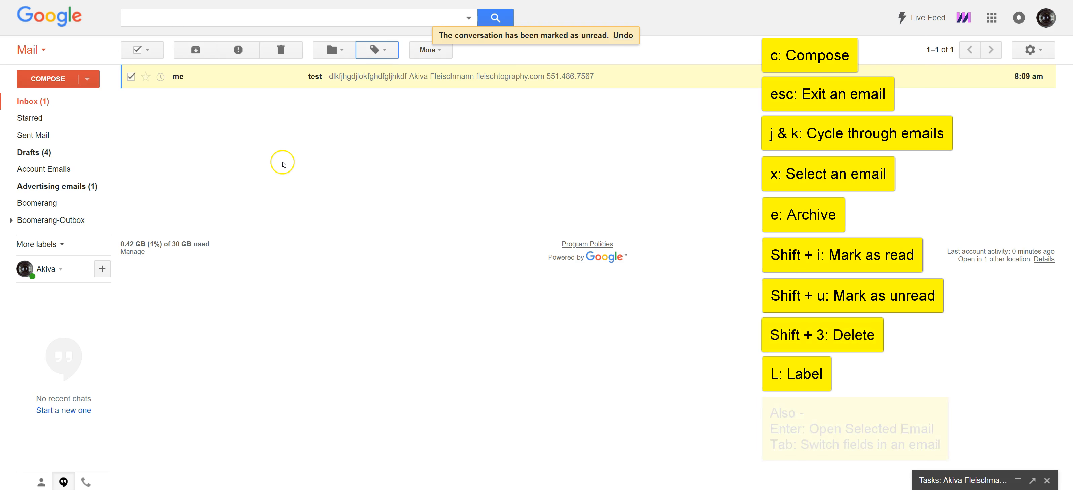
key(shift+3)
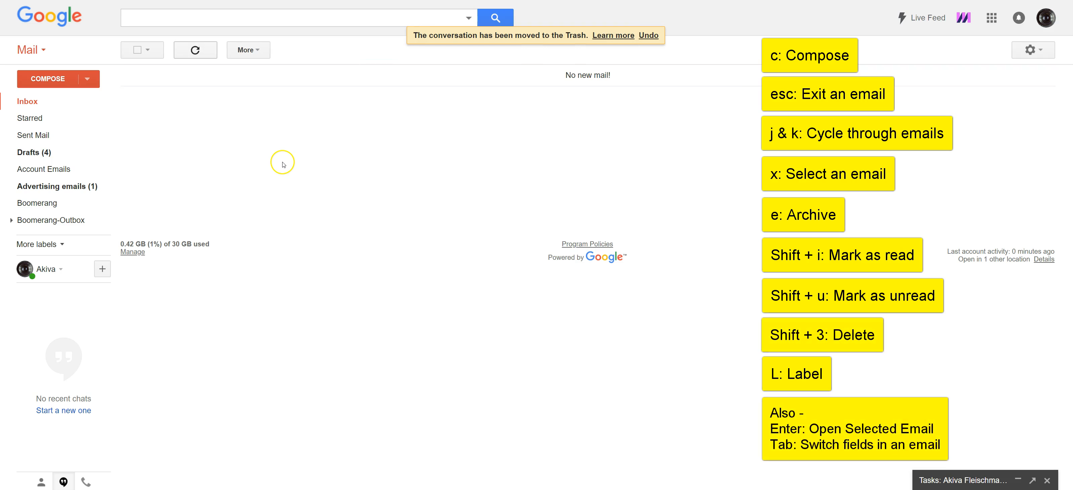